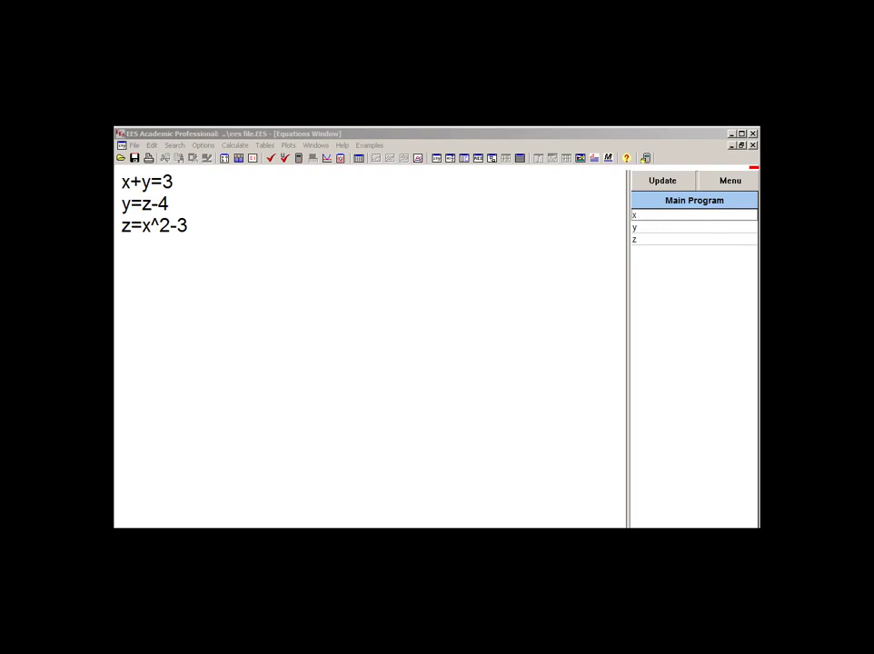
# Step: Solve x+y=3, y=z-4, z=x^2-3 with F2, getting x = 2.702, y = 0.2984, z = 4.298
pyautogui.click(285, 327)
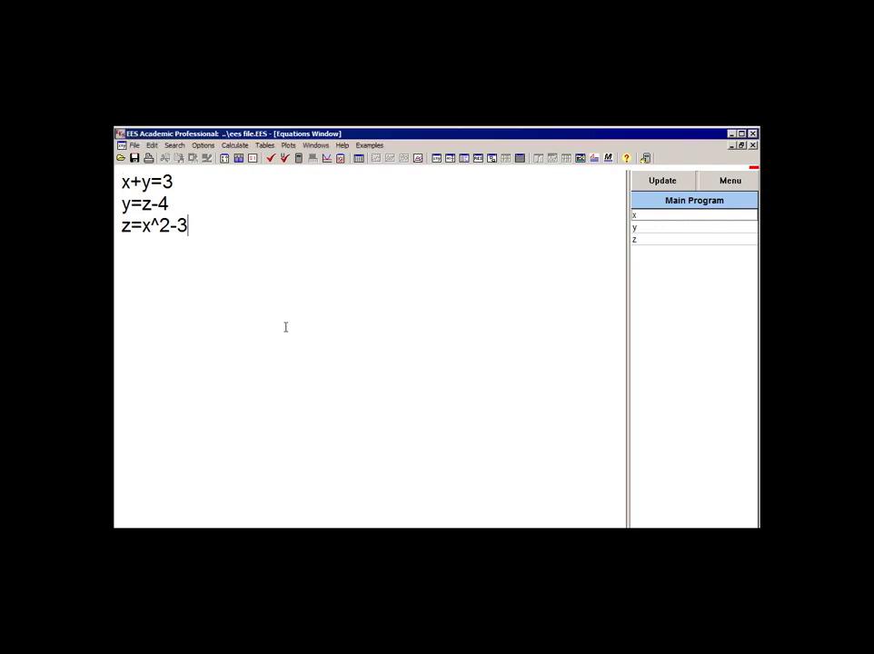
pyautogui.press('F2')
pyautogui.click(431, 407)
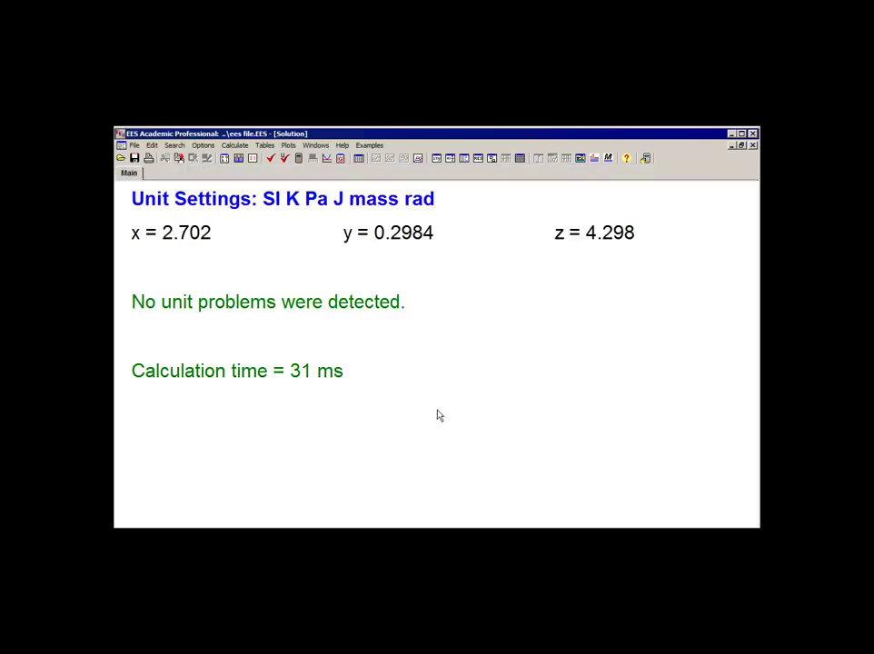
pyautogui.hotkey('ctrl', 'e')
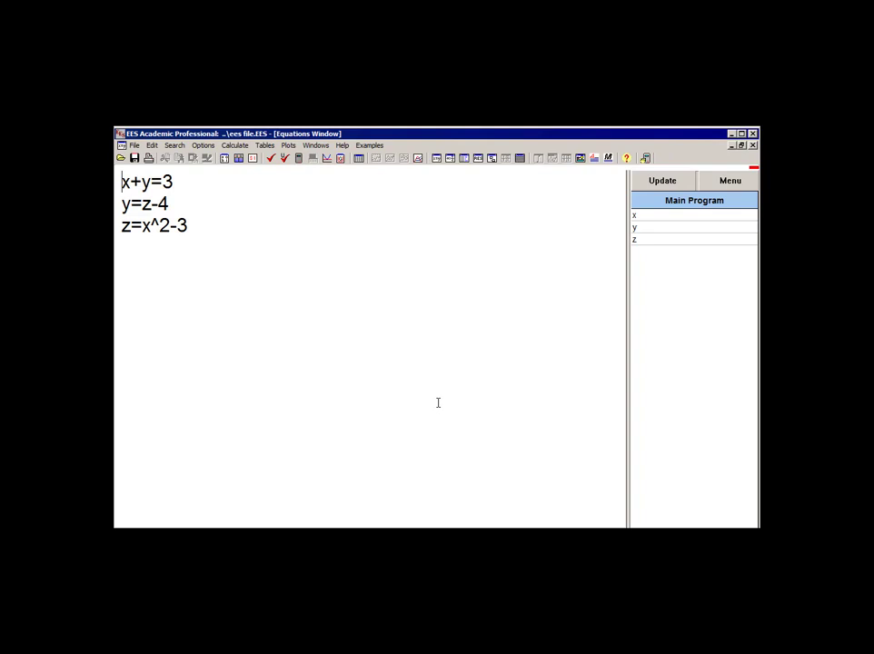
# Step: Look through the Options menu for Variable Info, then close it without choosing anything
pyautogui.click(681, 275)
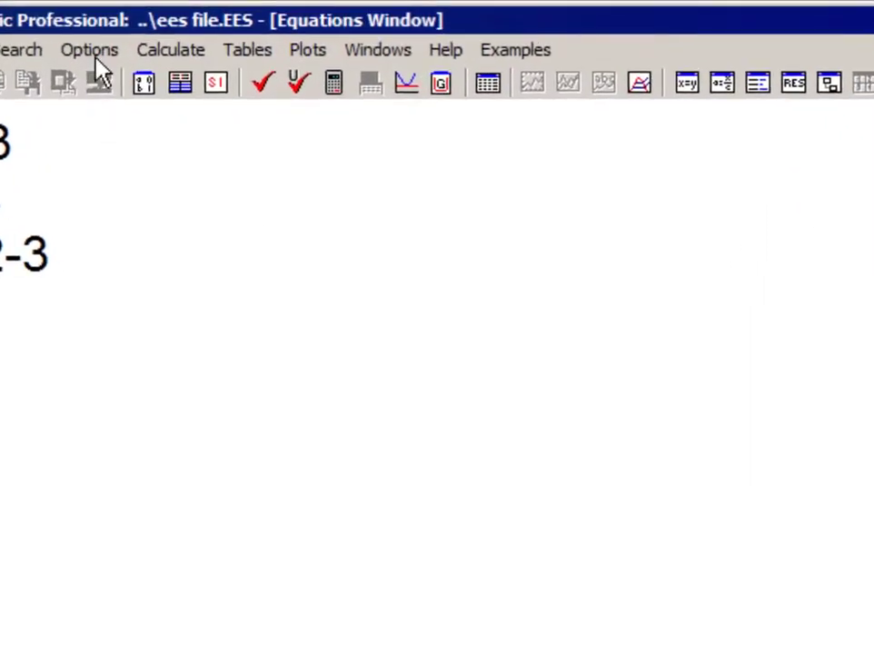
pyautogui.click(100, 53)
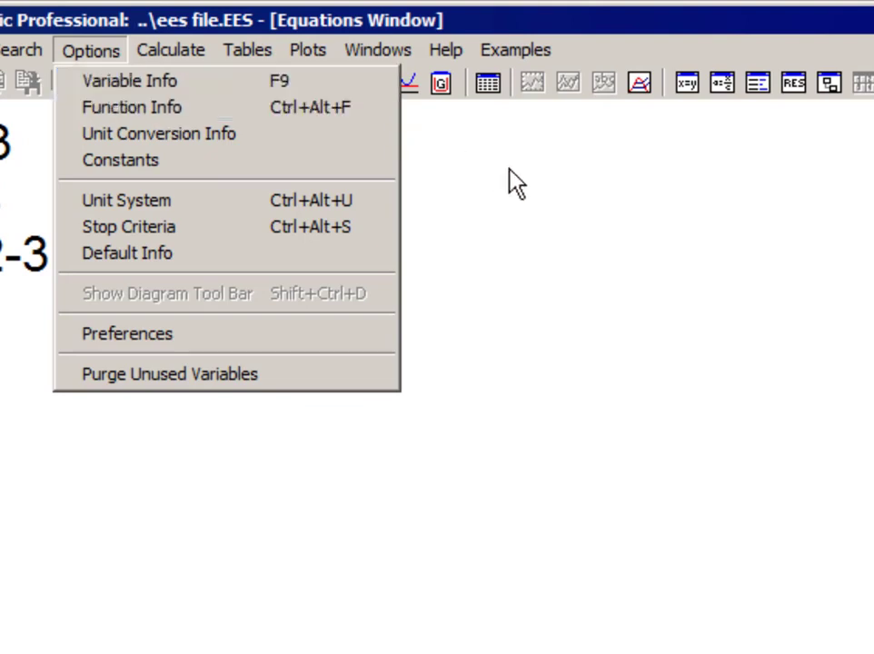
pyautogui.click(531, 189)
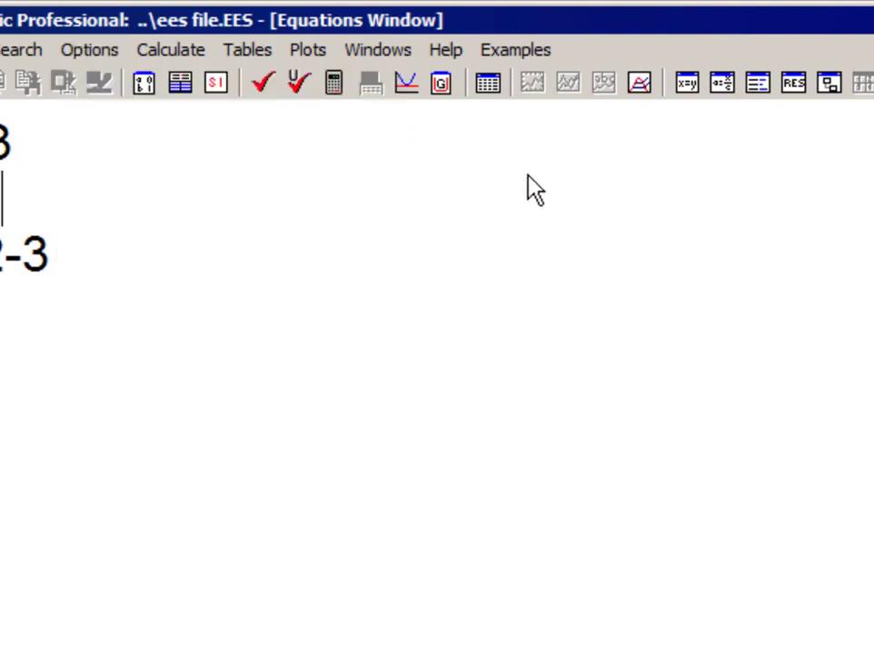
pyautogui.click(138, 86)
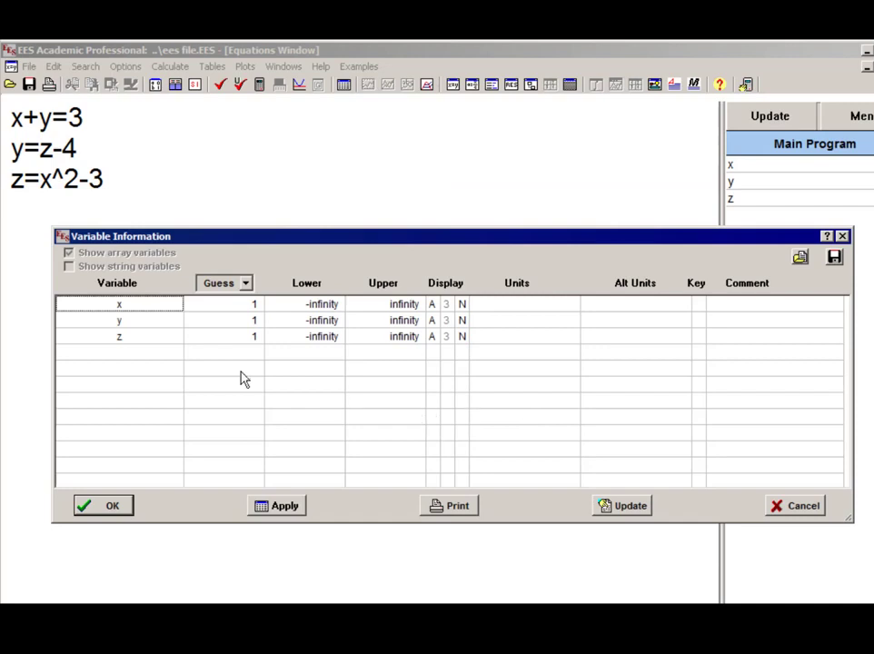
# Step: Enter -5 as x's guess and re-solve to reach x = -3.702, y = 6.702, z = 10.7
pyautogui.click(235, 306)
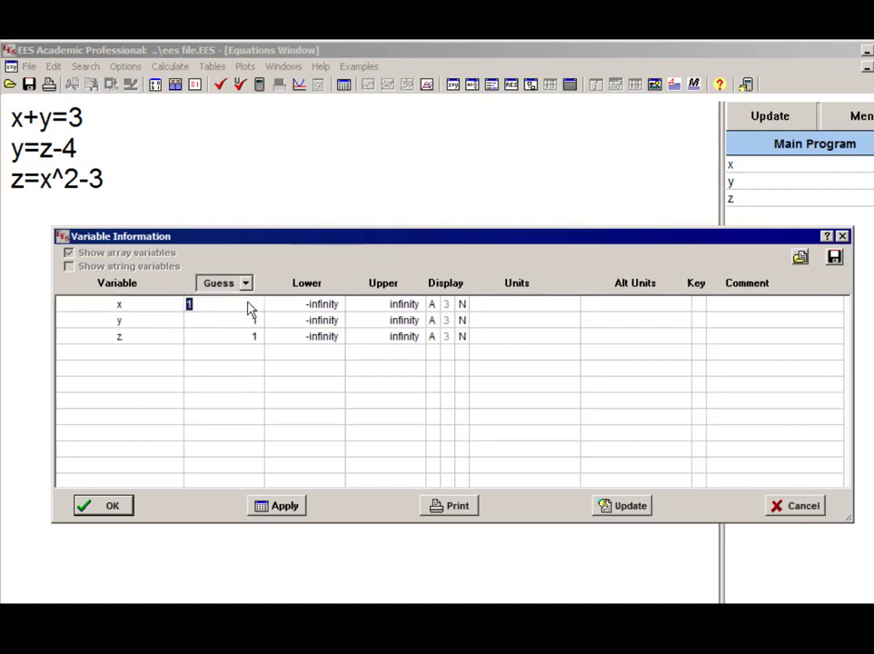
pyautogui.write('-5')
pyautogui.press('Return')
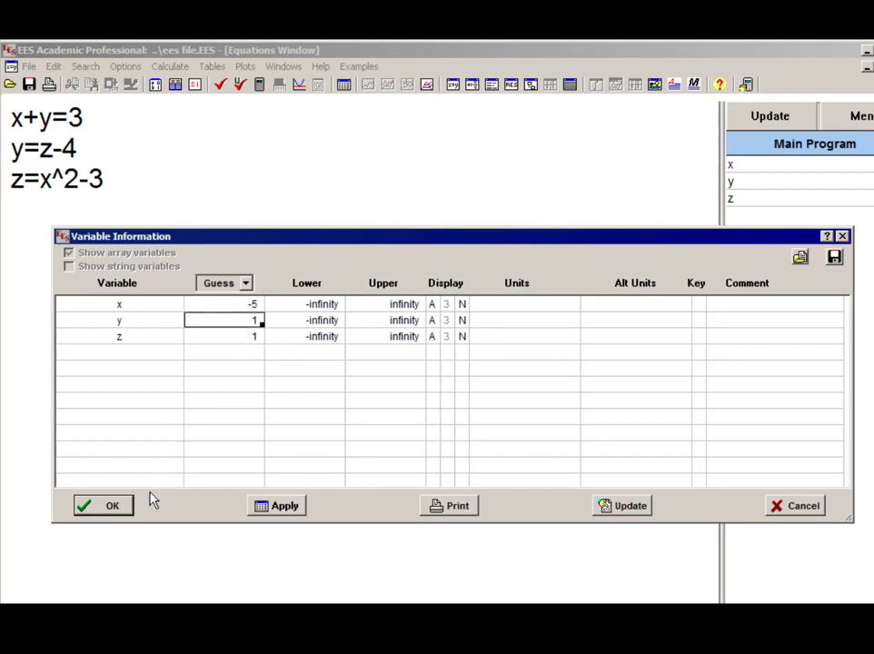
pyautogui.click(111, 506)
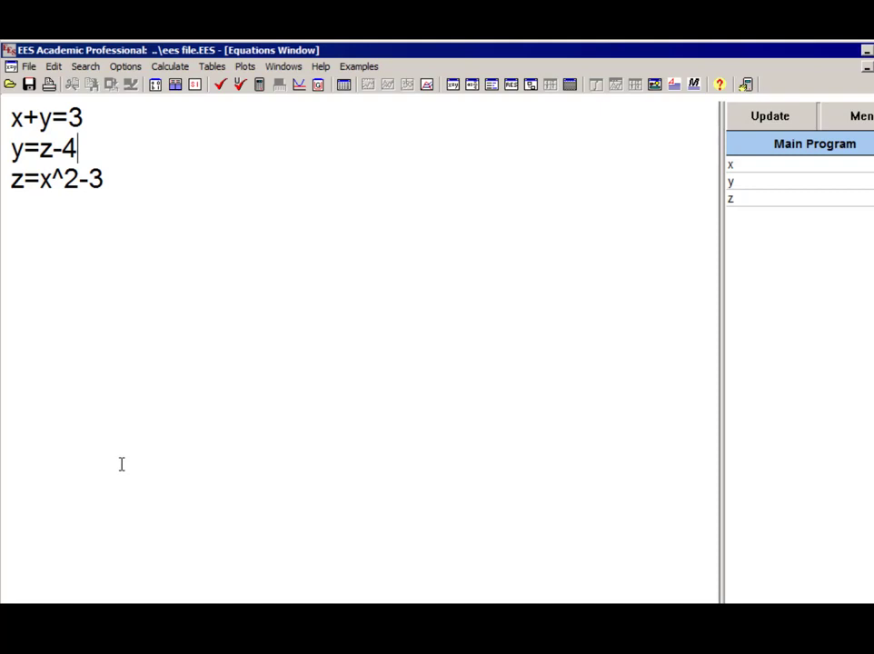
pyautogui.press('F2')
pyautogui.click(431, 434)
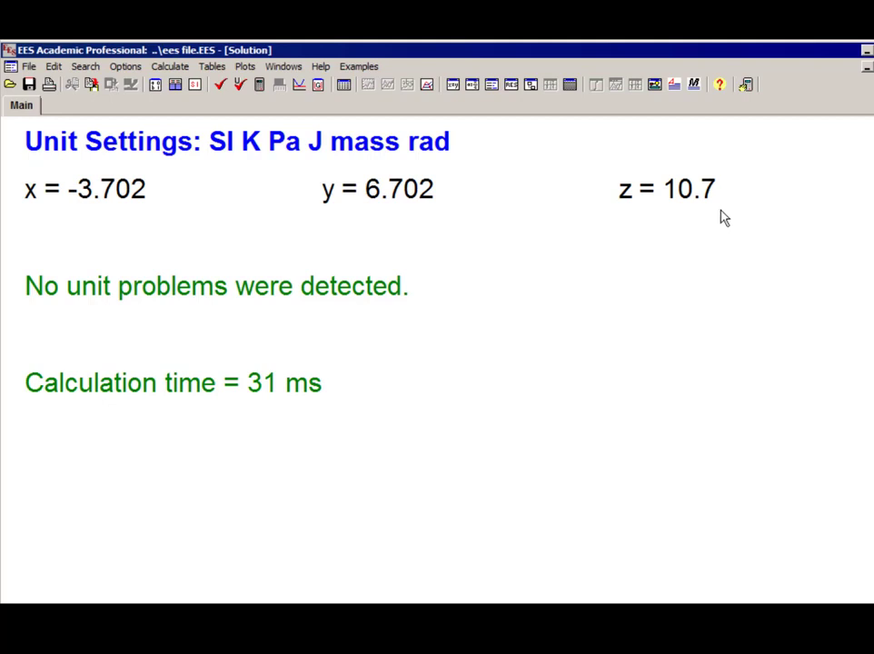
# Step: In Variable Information, set x's guess back to 1 and its lower bound to 0
pyautogui.click(156, 85)
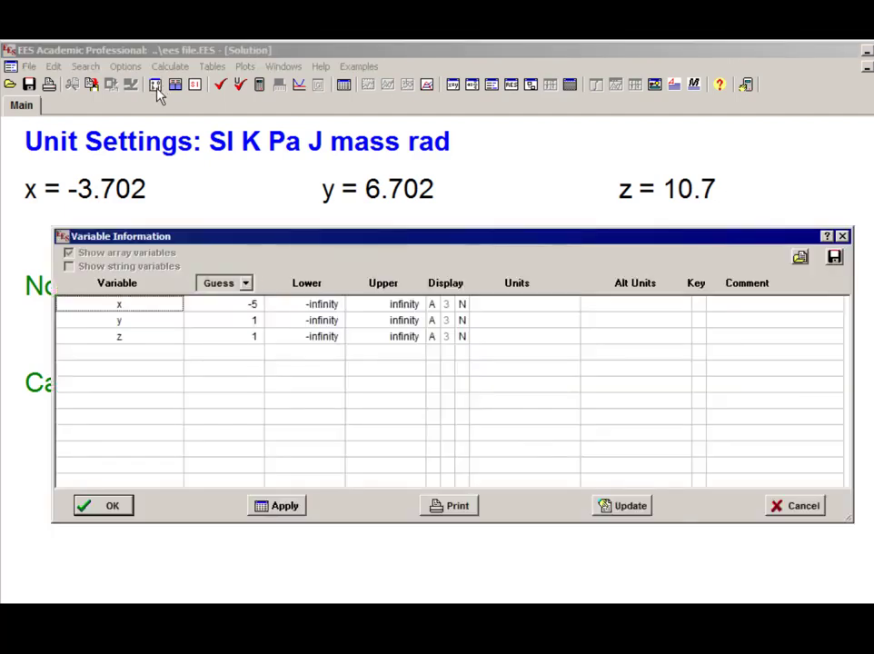
pyautogui.click(244, 306)
pyautogui.click(252, 309)
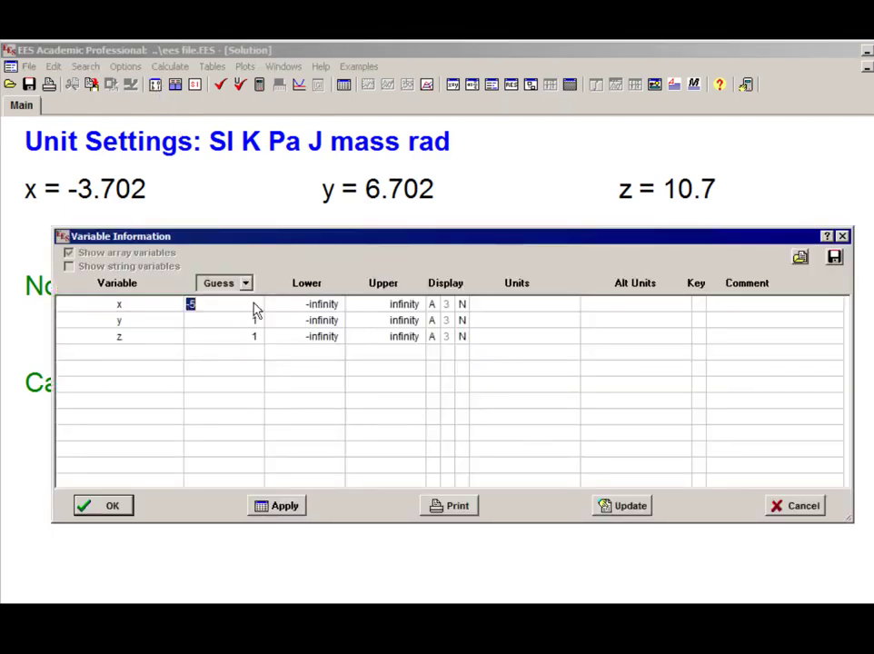
pyautogui.write('1')
pyautogui.click(252, 324)
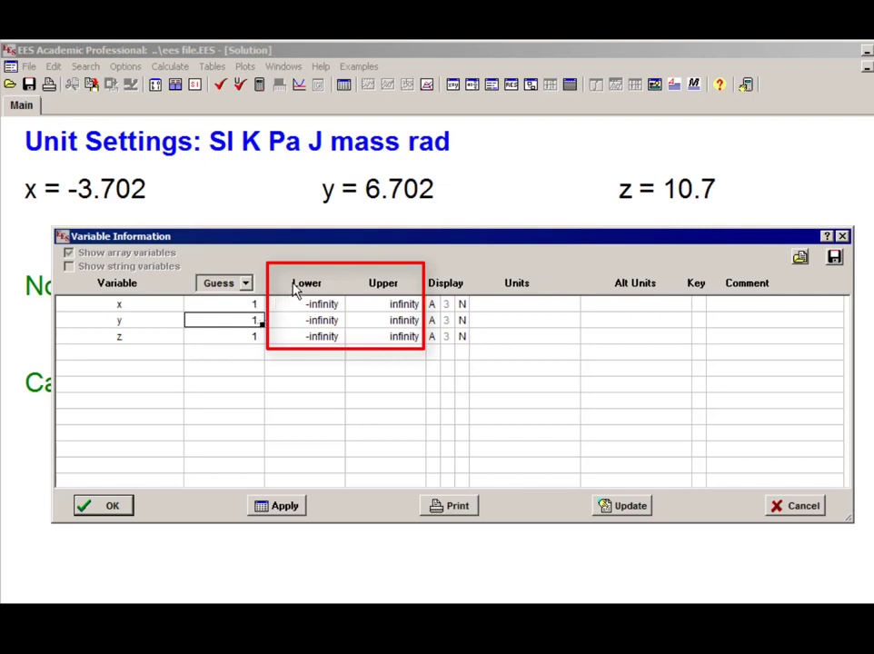
pyautogui.click(320, 304)
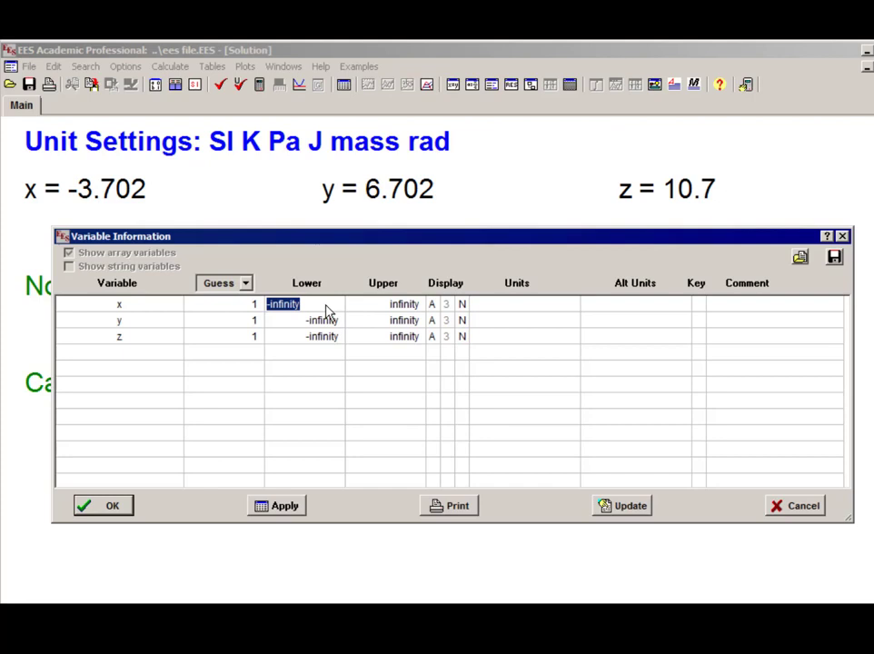
pyautogui.write('0')
pyautogui.click(369, 320)
# Step: Apply the changes and re-solve, getting x = 2.702, y = 0.2984, z = 4.298 again
pyautogui.click(264, 505)
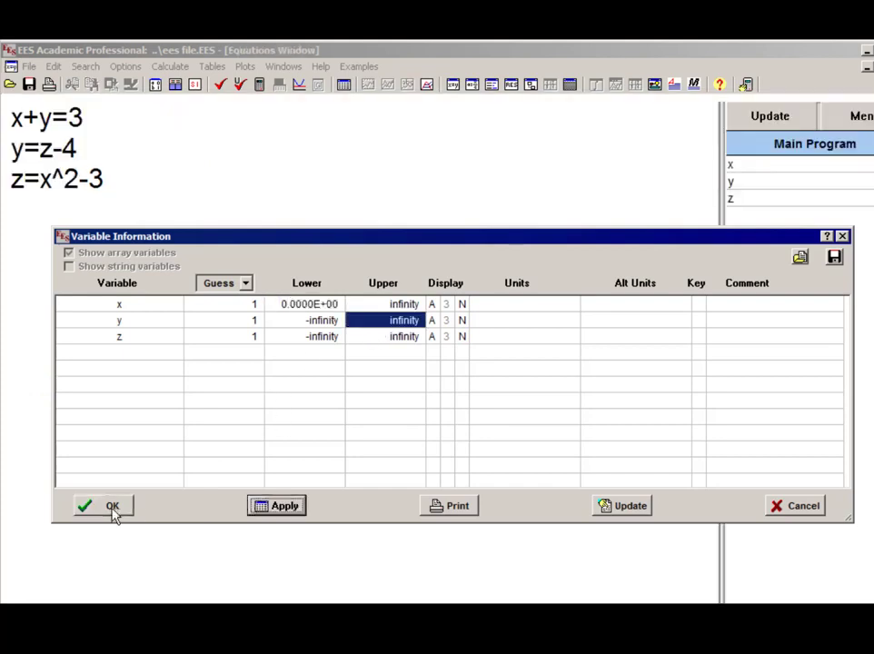
pyautogui.click(110, 507)
pyautogui.press('F2')
pyautogui.click(451, 431)
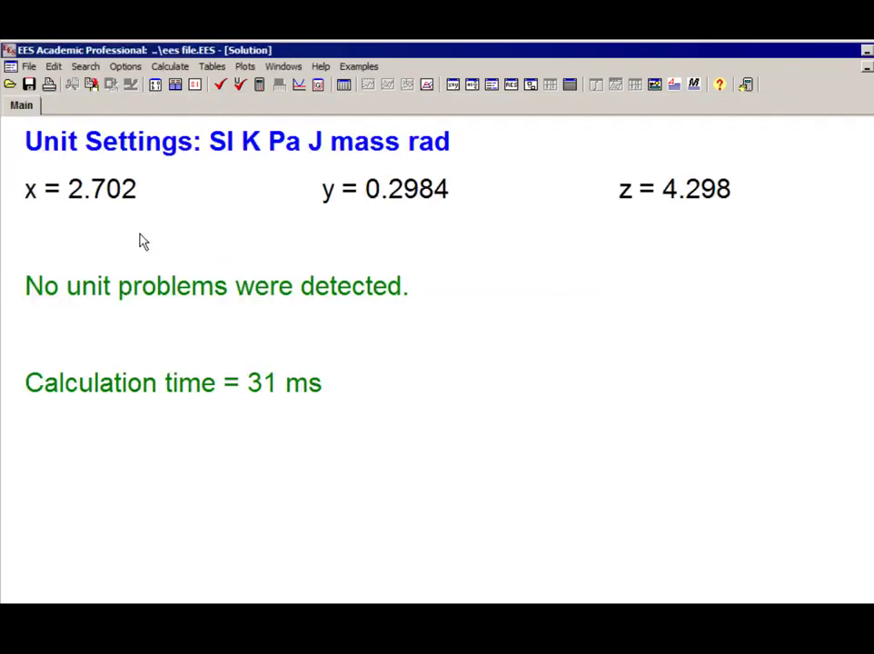
pyautogui.hotkey('ctrl', 'e')
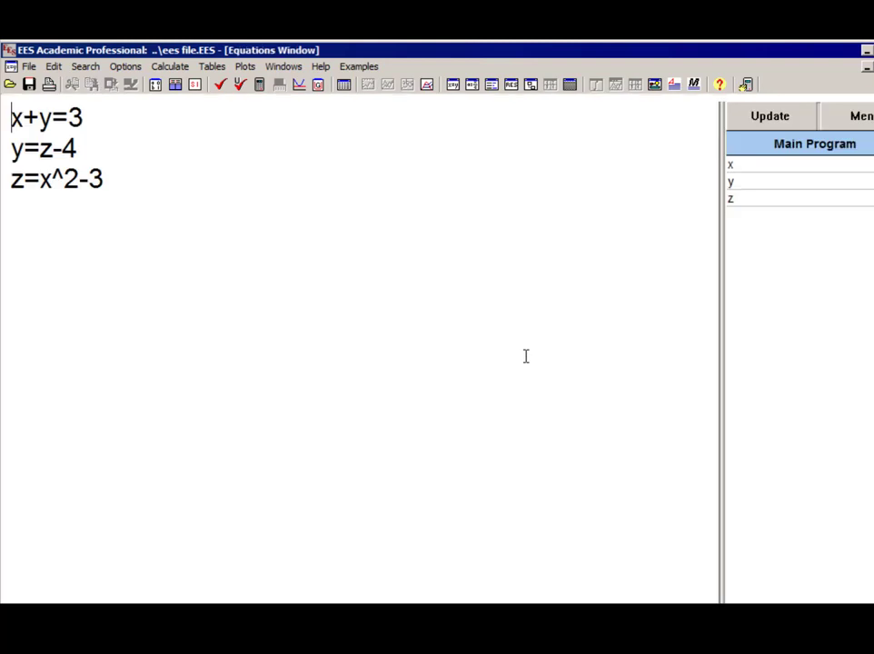
# Step: Set x's display format to Fixed decimal with 9 digits, boxed, in Variable Information
pyautogui.click(158, 85)
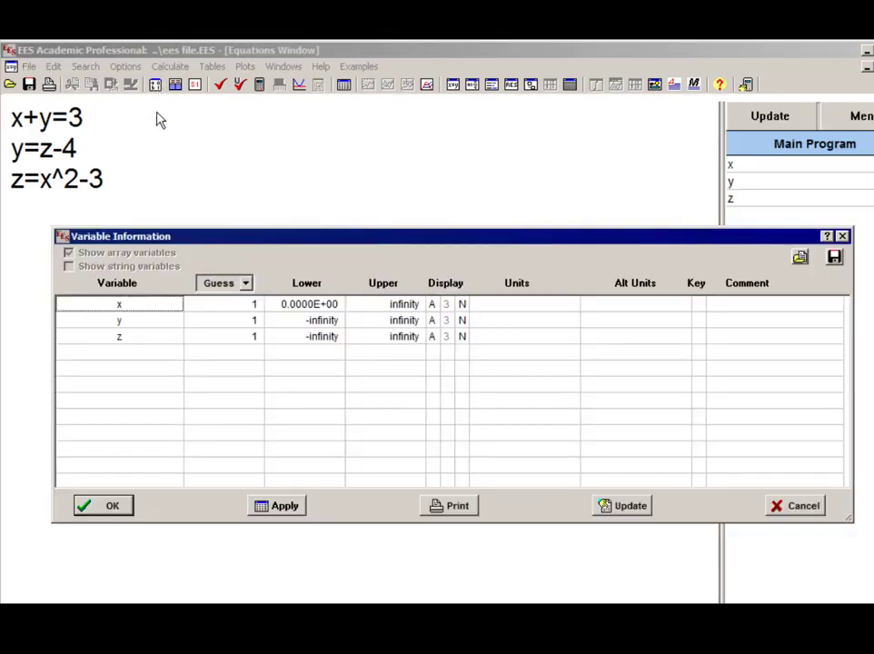
pyautogui.click(437, 305)
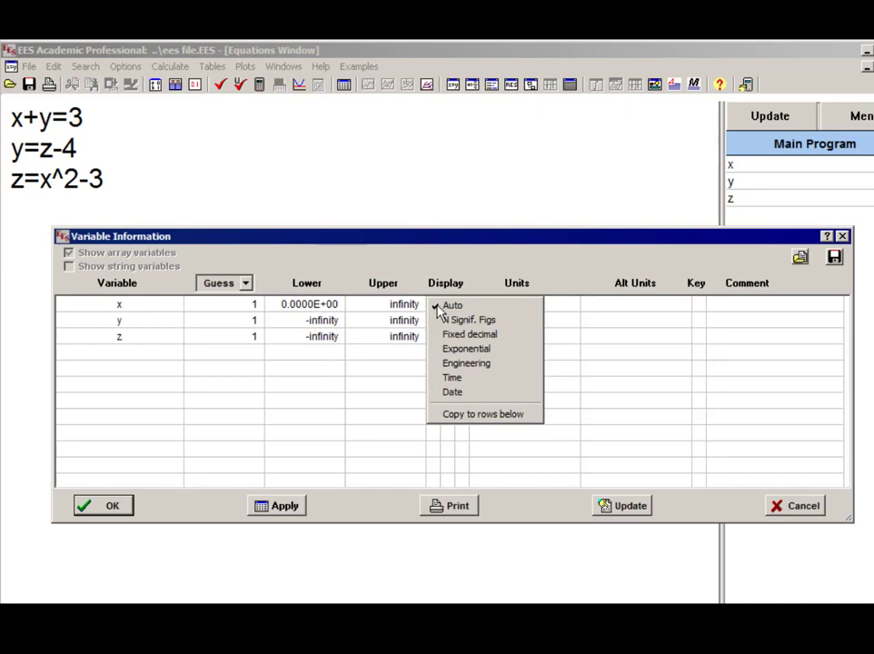
pyautogui.click(439, 310)
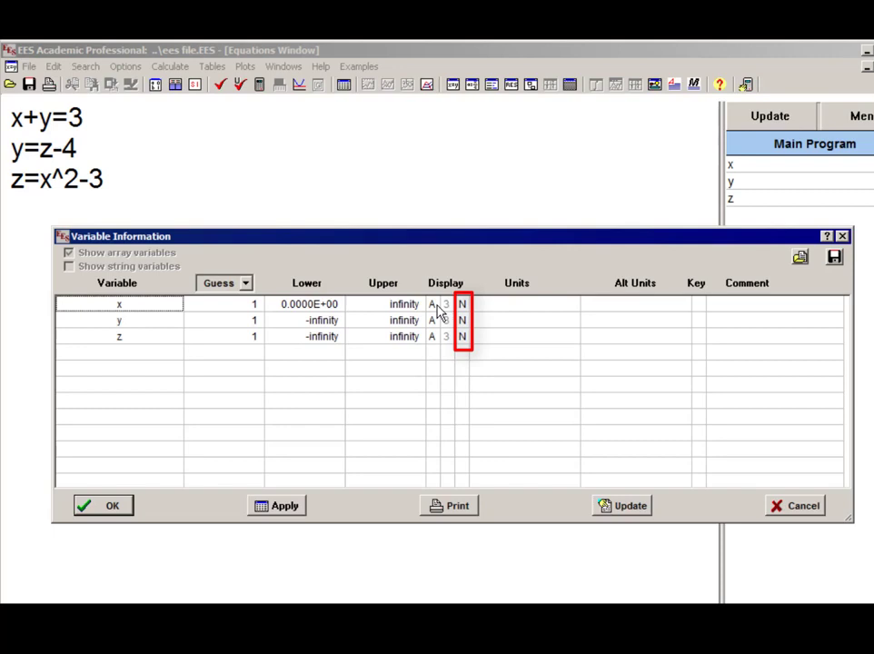
pyautogui.click(434, 305)
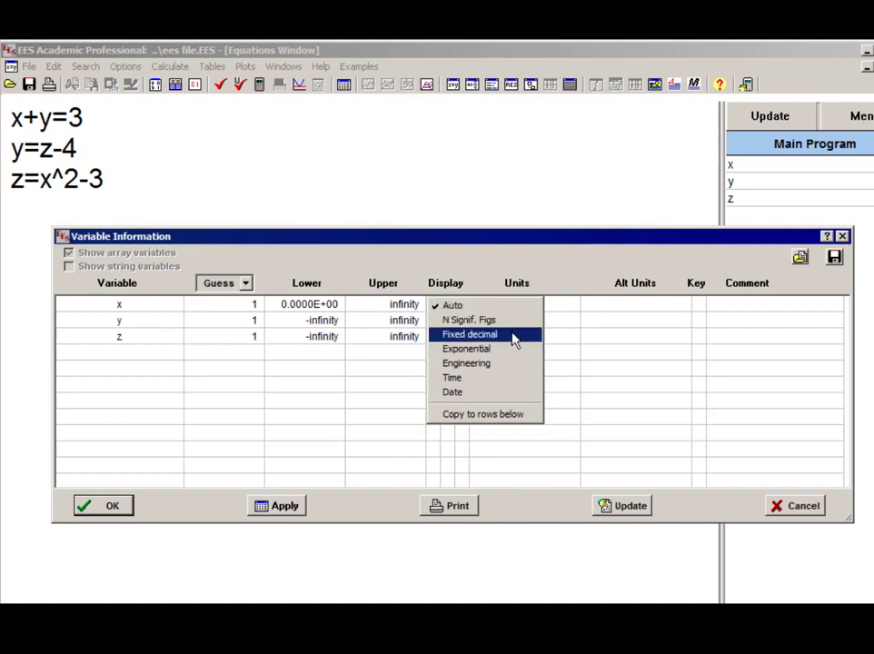
pyautogui.click(513, 338)
pyautogui.click(446, 305)
pyautogui.click(476, 437)
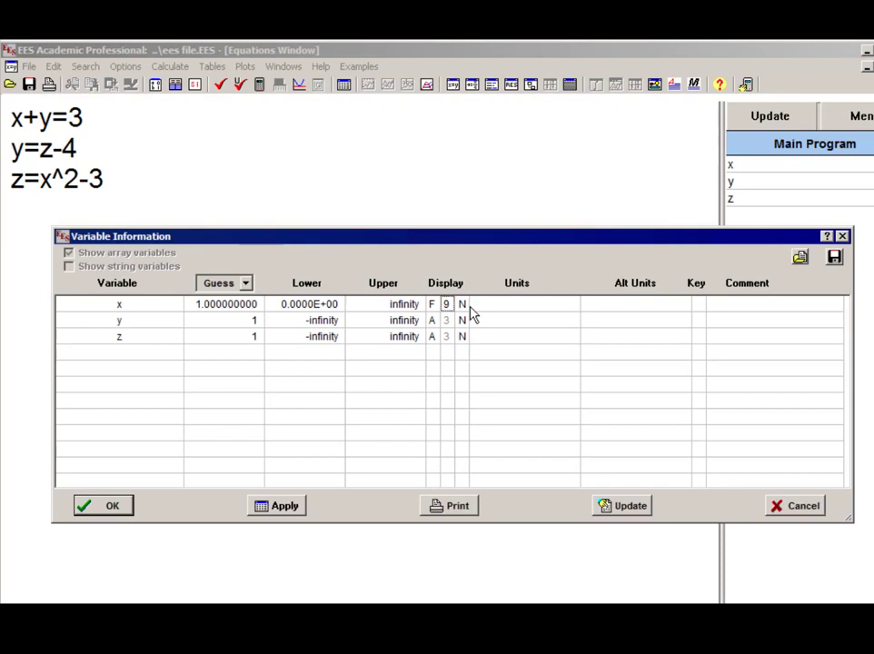
pyautogui.click(471, 309)
pyautogui.click(488, 355)
# Step: Apply the format and re-solve so the solution shows x = 2.701562682
pyautogui.click(285, 506)
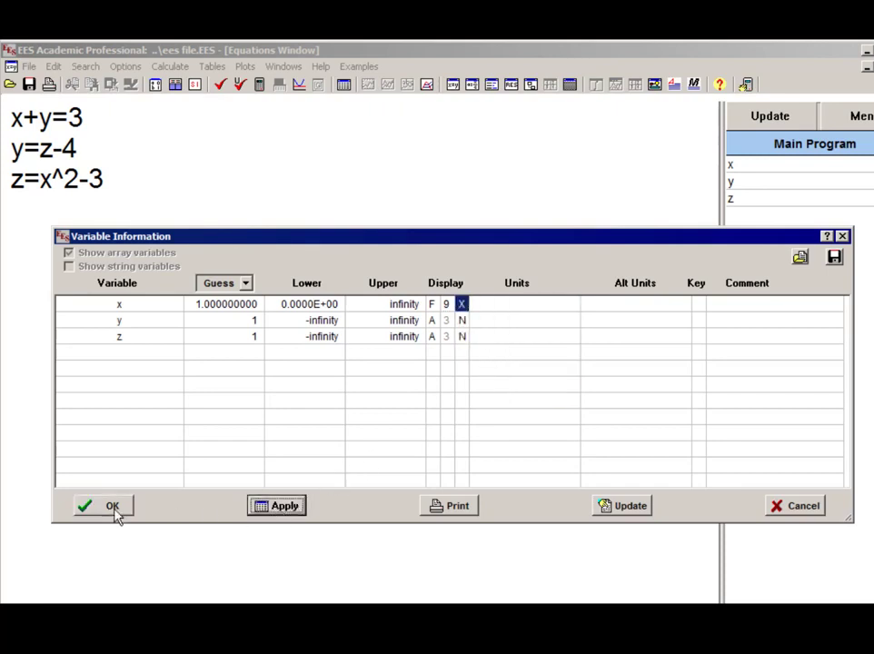
pyautogui.click(112, 506)
pyautogui.press('F2')
pyautogui.click(445, 442)
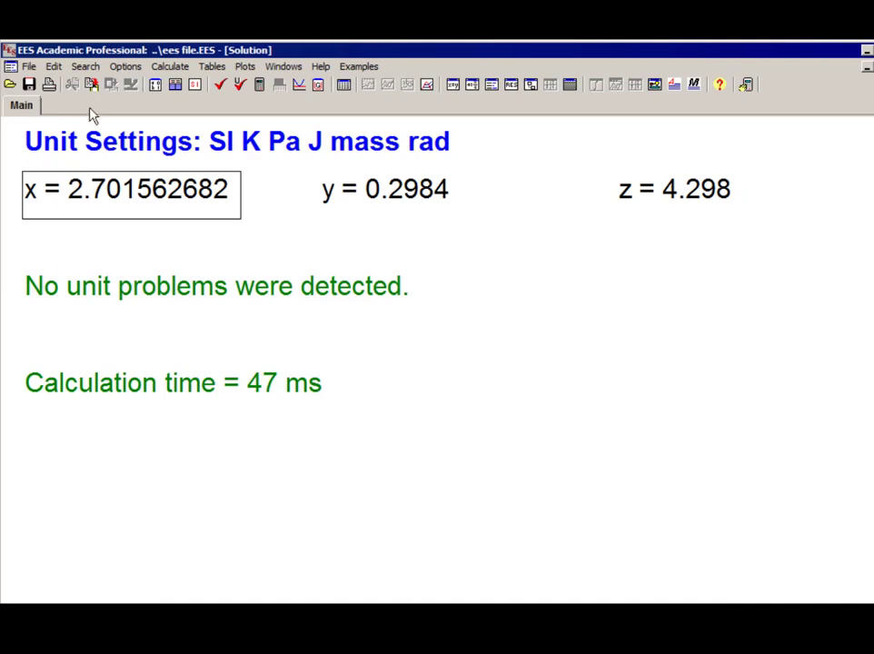
# Step: Reopen Variable Information from the Solution window to view the units columns
pyautogui.click(163, 90)
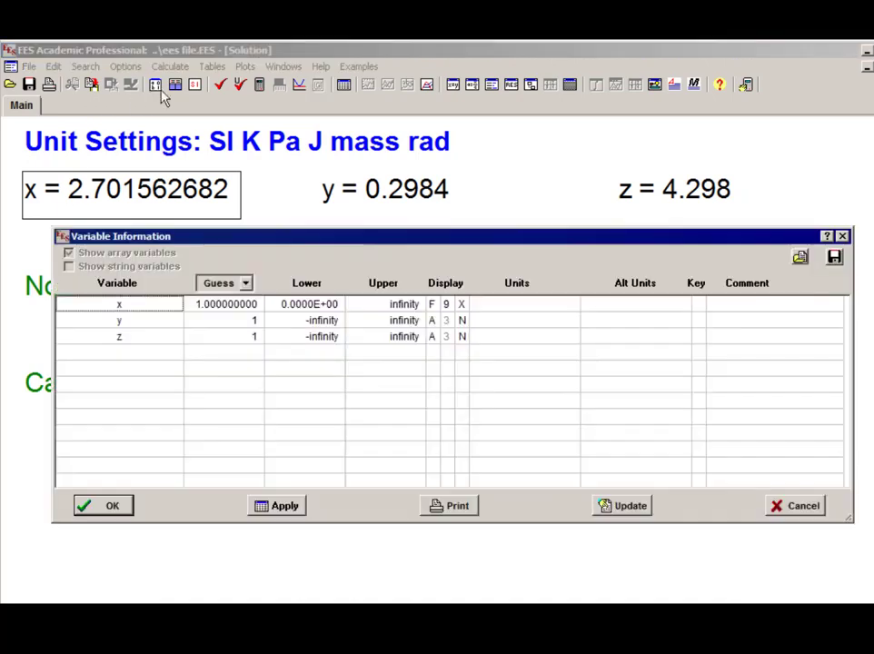
# Step: Change x's starting guess to 20 and apply it
pyautogui.click(244, 307)
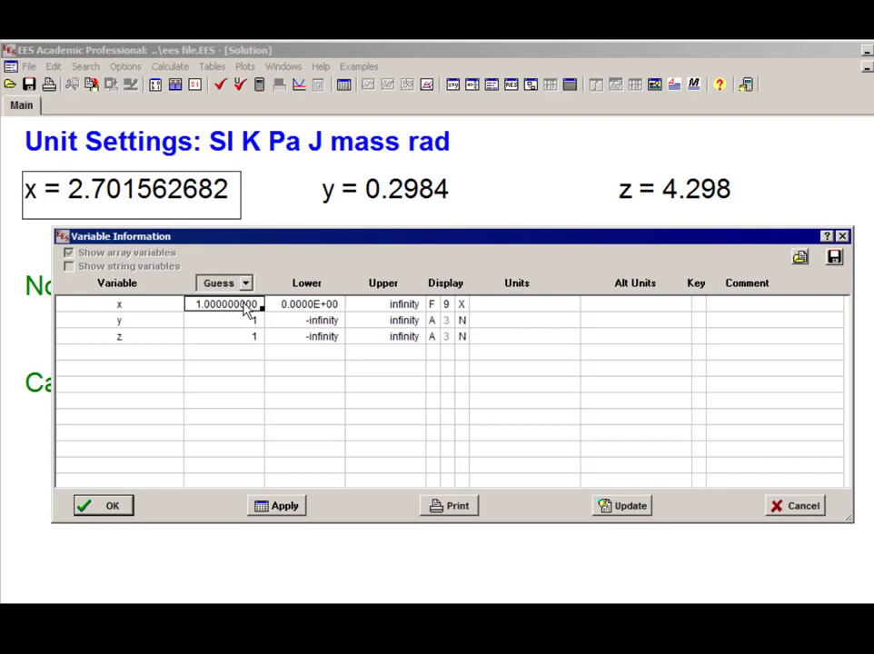
pyautogui.click(244, 307)
pyautogui.write('20')
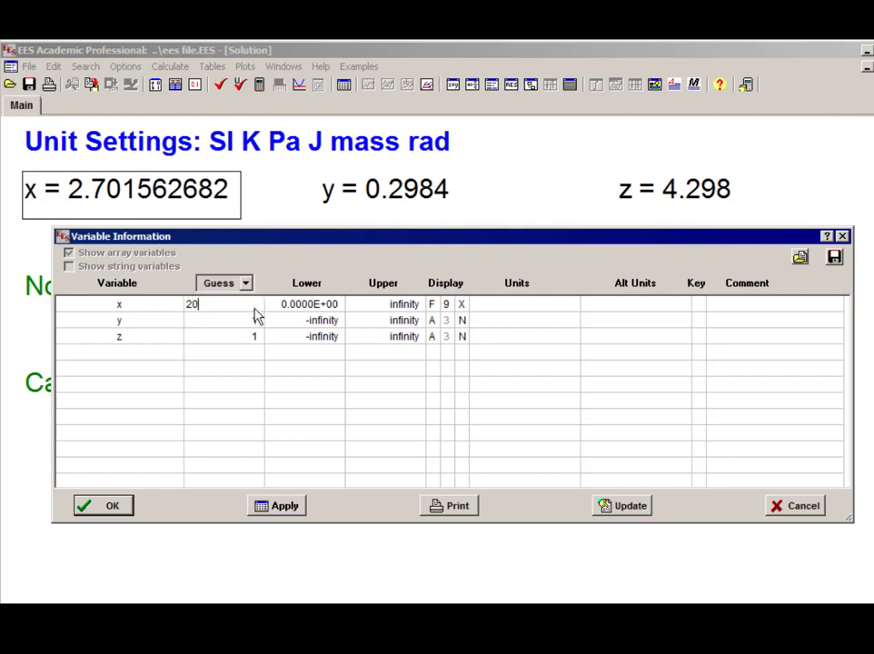
pyautogui.press('Return')
pyautogui.click(278, 506)
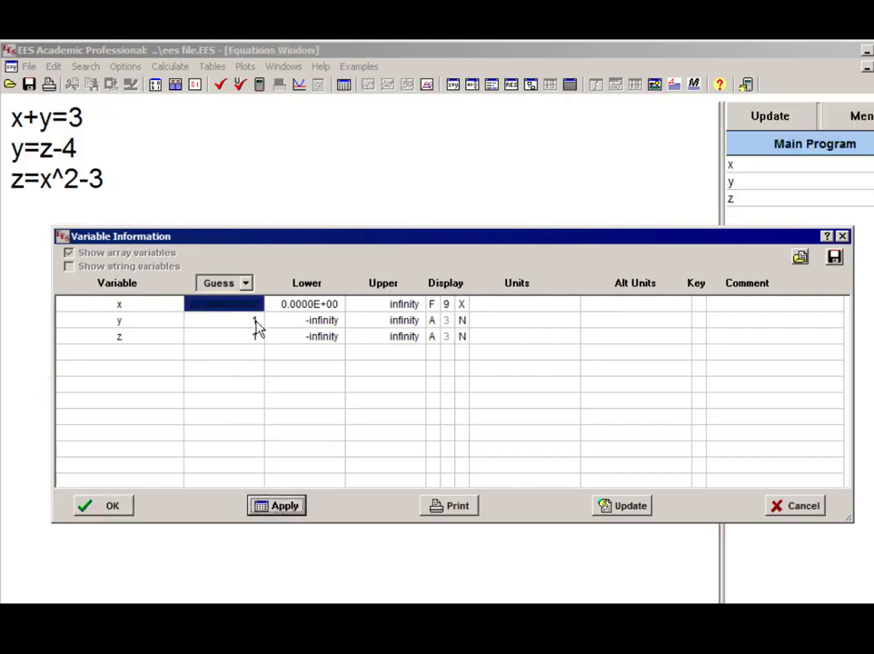
# Step: Fill x's guess of 20 down to y and z
pyautogui.click(253, 321)
pyautogui.click(250, 306)
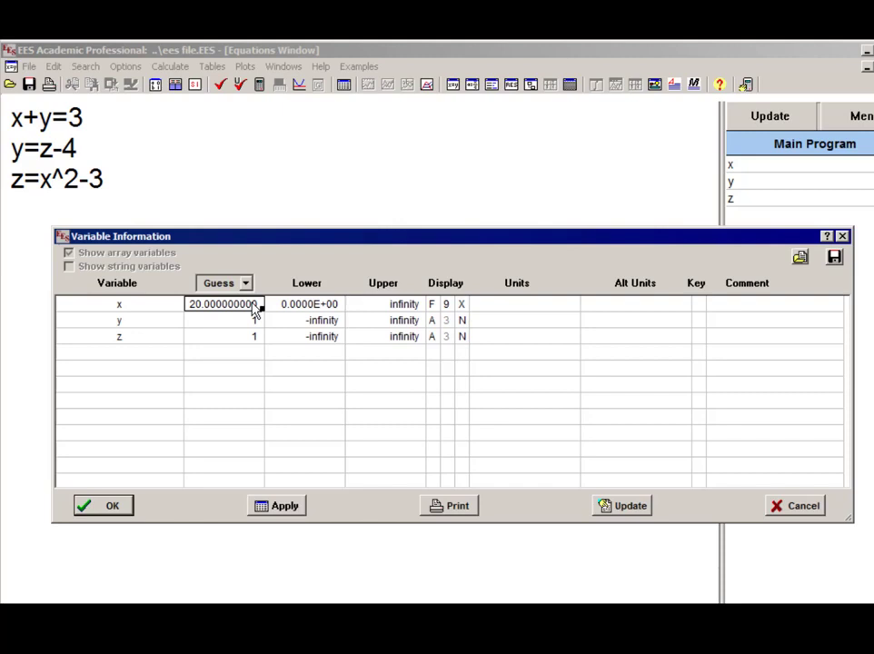
pyautogui.click(260, 306)
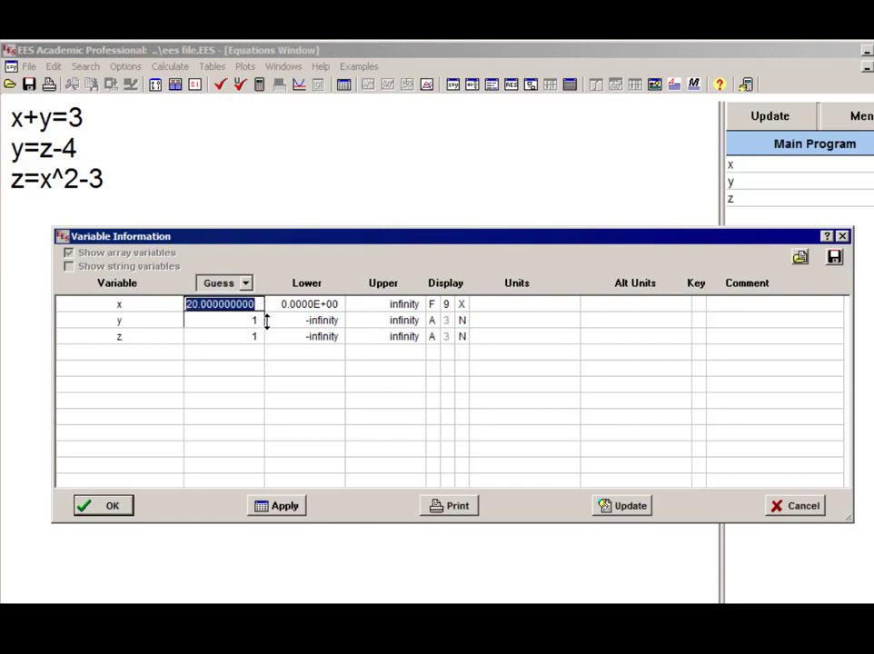
pyautogui.moveTo(264, 336); pyautogui.dragTo(266, 342)
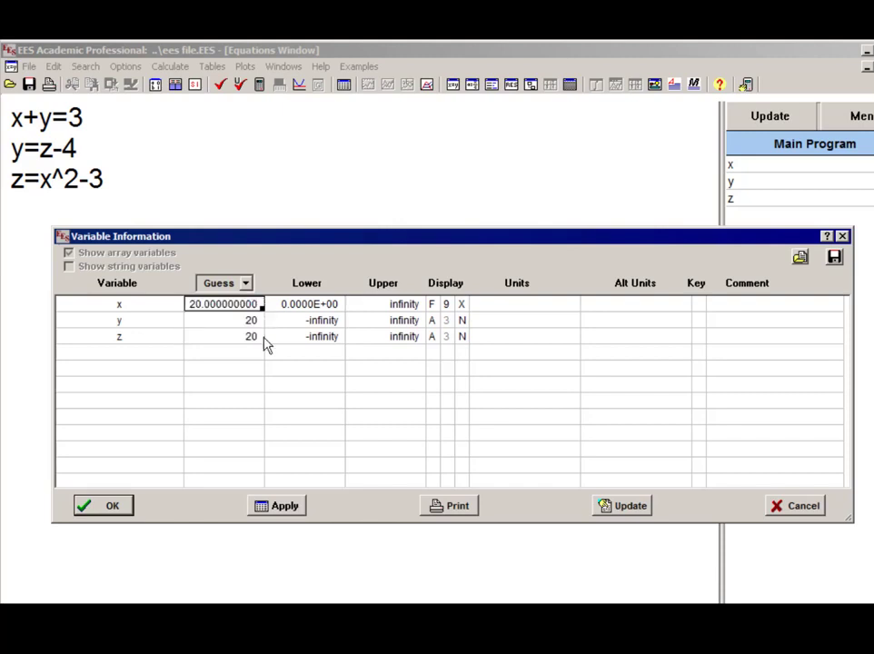
pyautogui.click(146, 309)
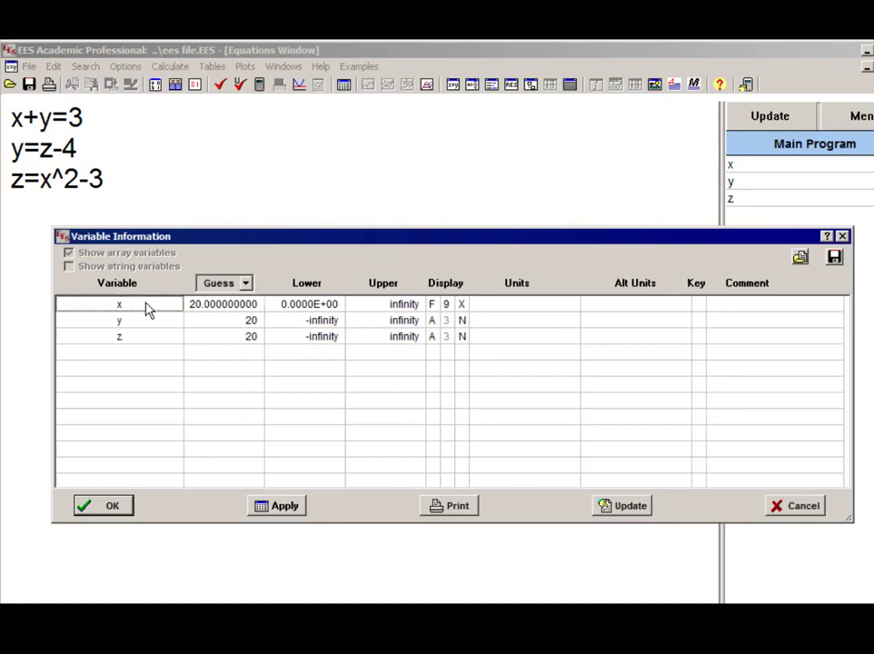
# Step: Rename variable x to x_d, changing every occurrence in the equations
pyautogui.click(146, 310)
pyautogui.write('x_d')
pyautogui.click(116, 320)
pyautogui.click(117, 509)
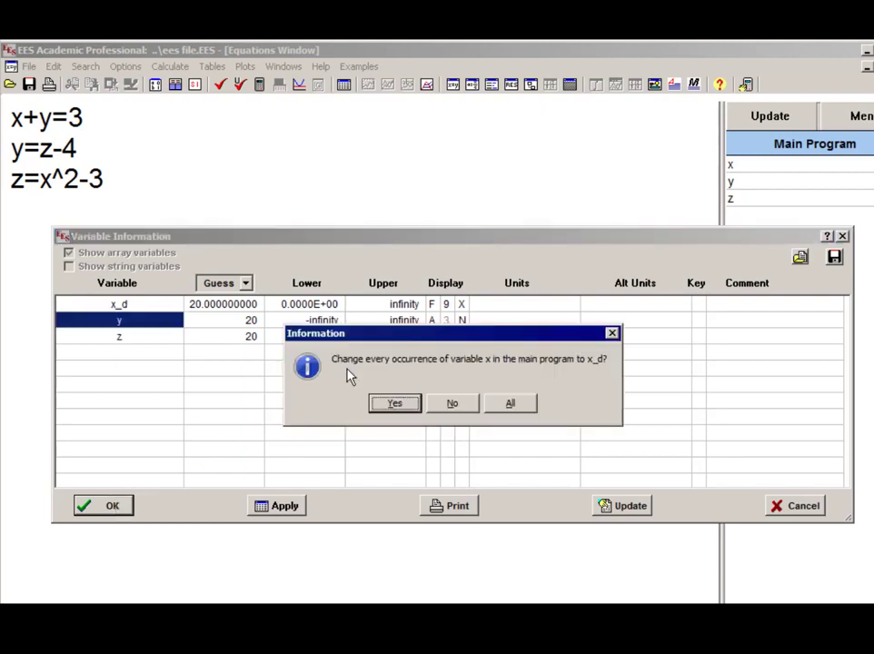
pyautogui.click(394, 403)
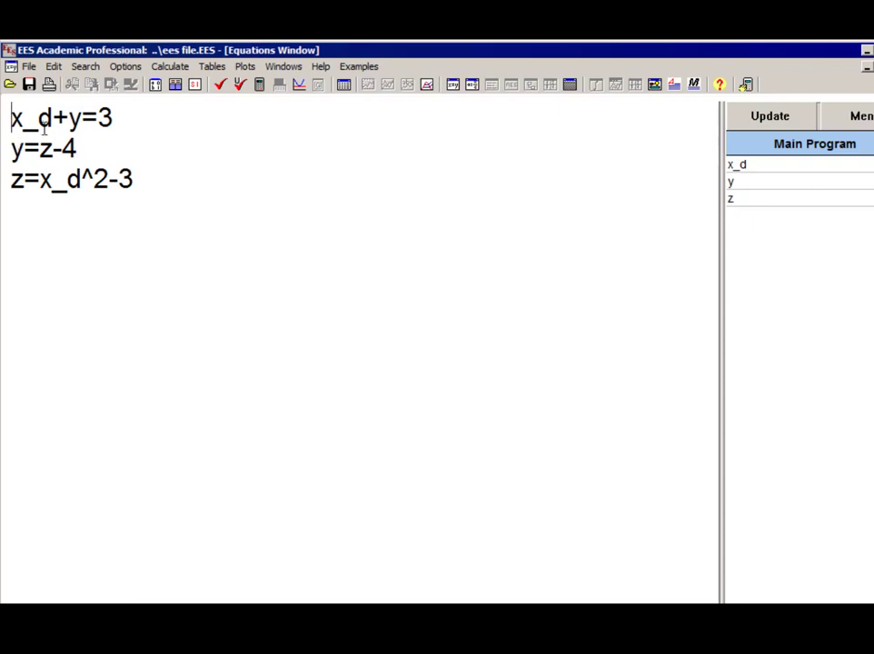
# Step: Check the x_d occurrences in the first and third equations, then undo the rename back to x
pyautogui.moveTo(52, 118); pyautogui.dragTo(13, 119)
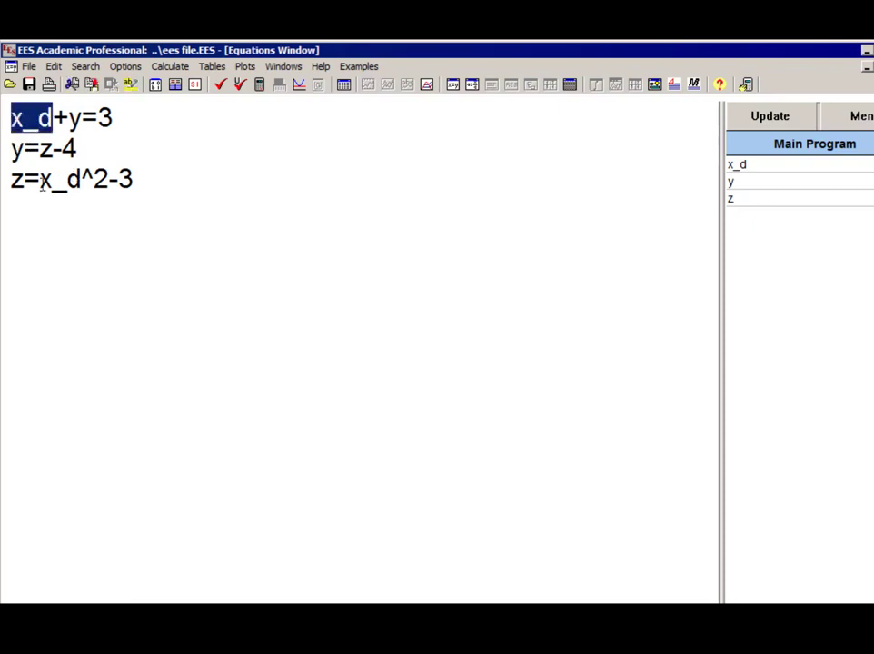
pyautogui.moveTo(40, 179); pyautogui.dragTo(86, 180)
pyautogui.click(147, 179)
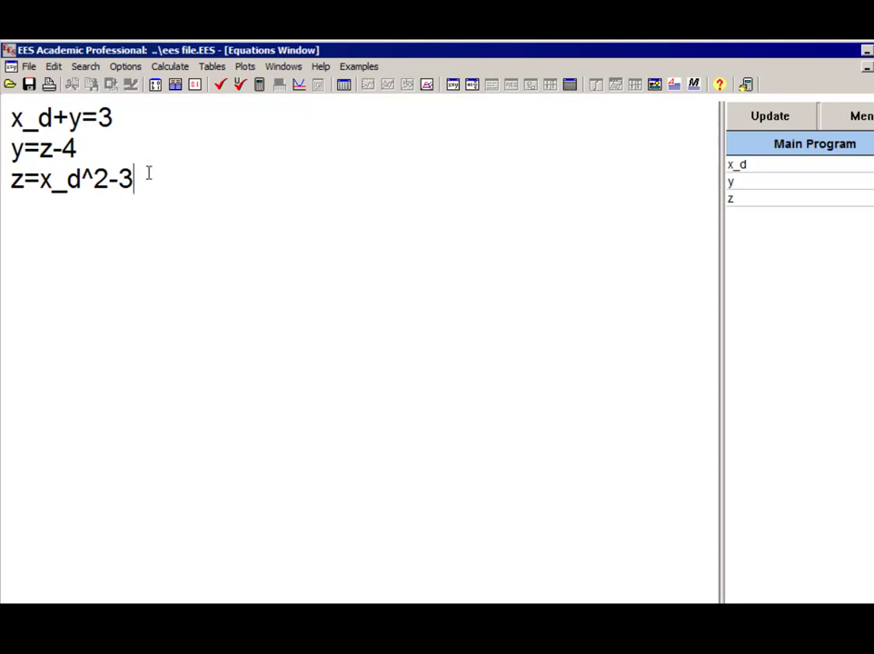
pyautogui.hotkey('ctrl', 'z')
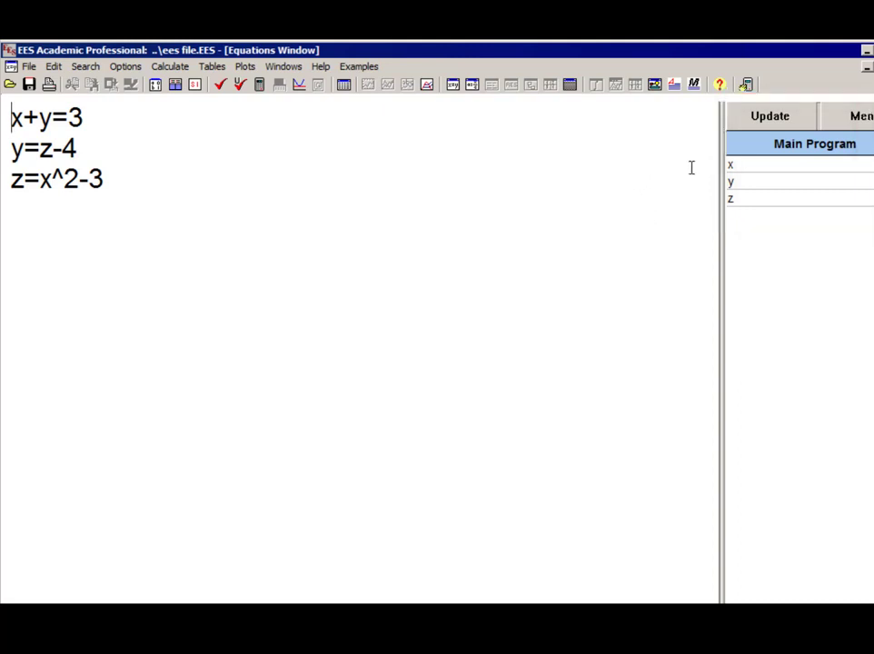
# Step: Set x's guess to 10 from the Main Program variable list, then confirm y and z remain 20
pyautogui.click(756, 167)
pyautogui.doubleClick(757, 168)
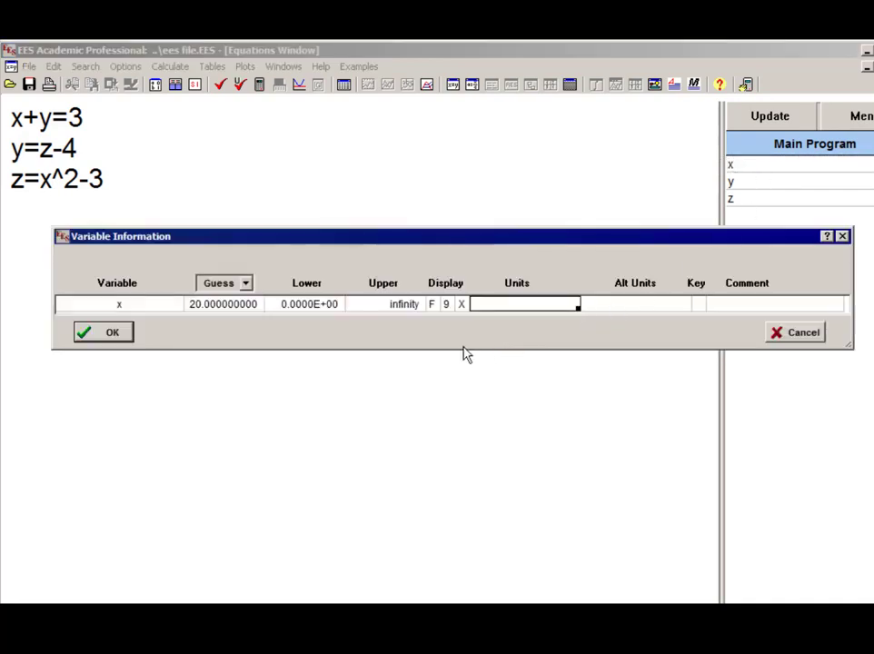
pyautogui.click(229, 309)
pyautogui.doubleClick(229, 309)
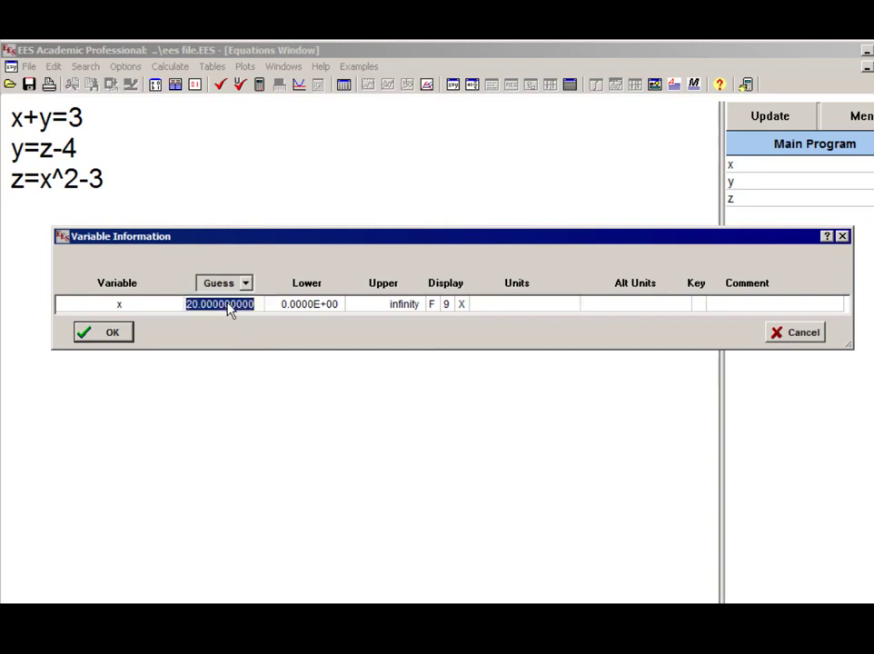
pyautogui.write('10')
pyautogui.click(107, 331)
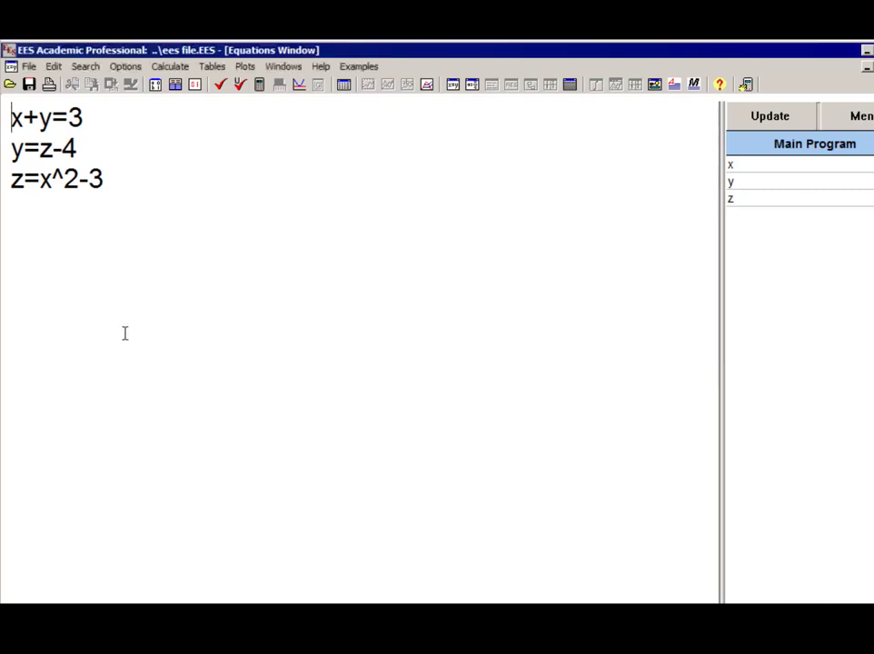
pyautogui.click(156, 87)
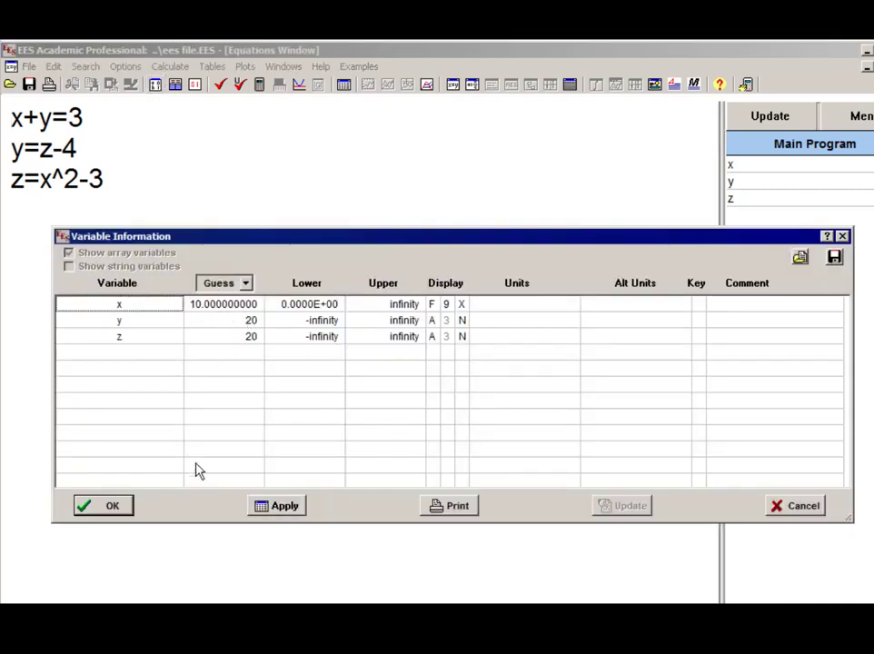
pyautogui.click(95, 509)
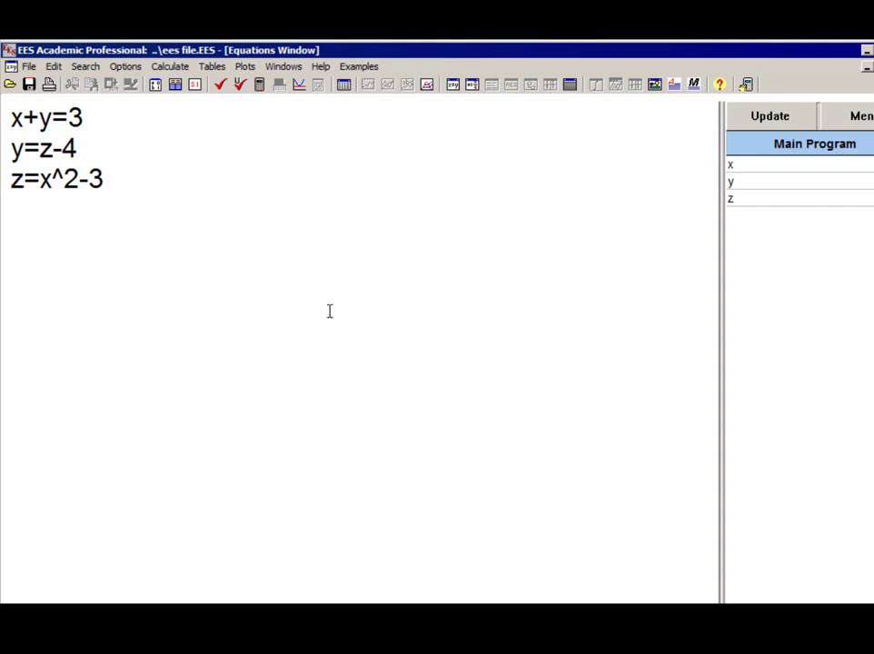
# Step: Highlight each occurrence of x in the equations from the variable list, then clear the highlight
pyautogui.click(763, 172)
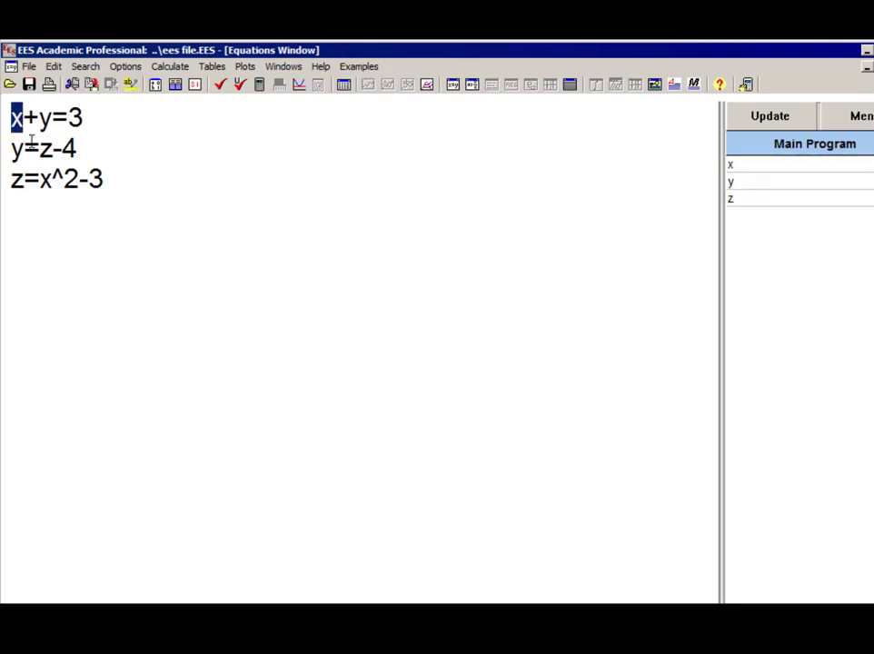
pyautogui.click(763, 172)
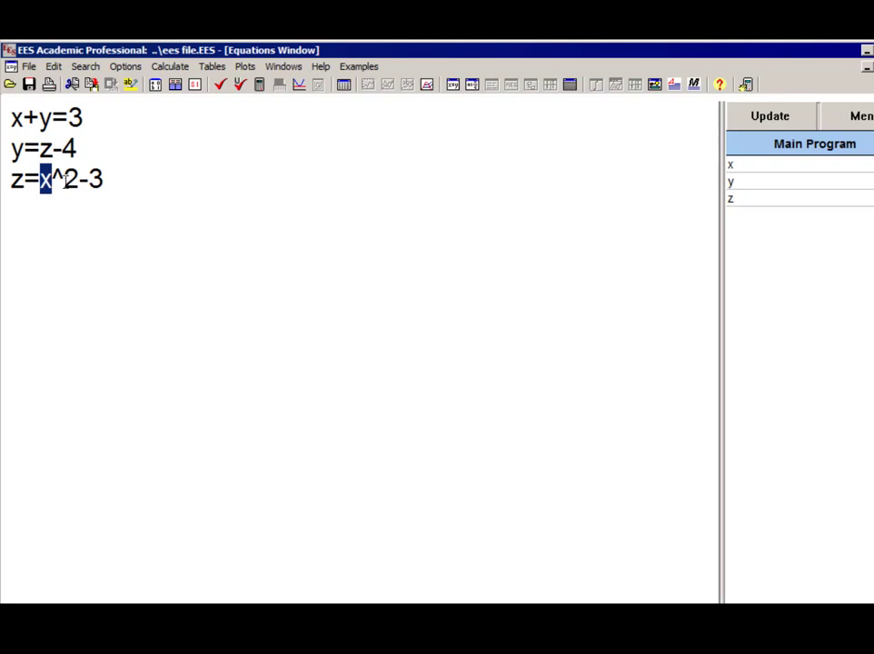
pyautogui.click(223, 174)
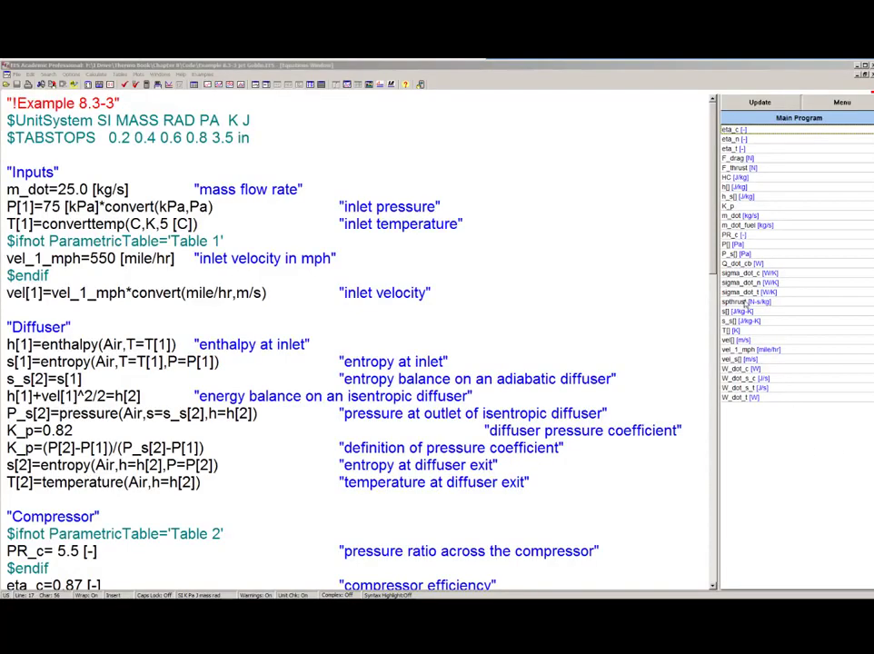
# Step: Step through both uses of Q_dot_cb in Example 8.3-3, then jump to W_dot_t
pyautogui.click(744, 265)
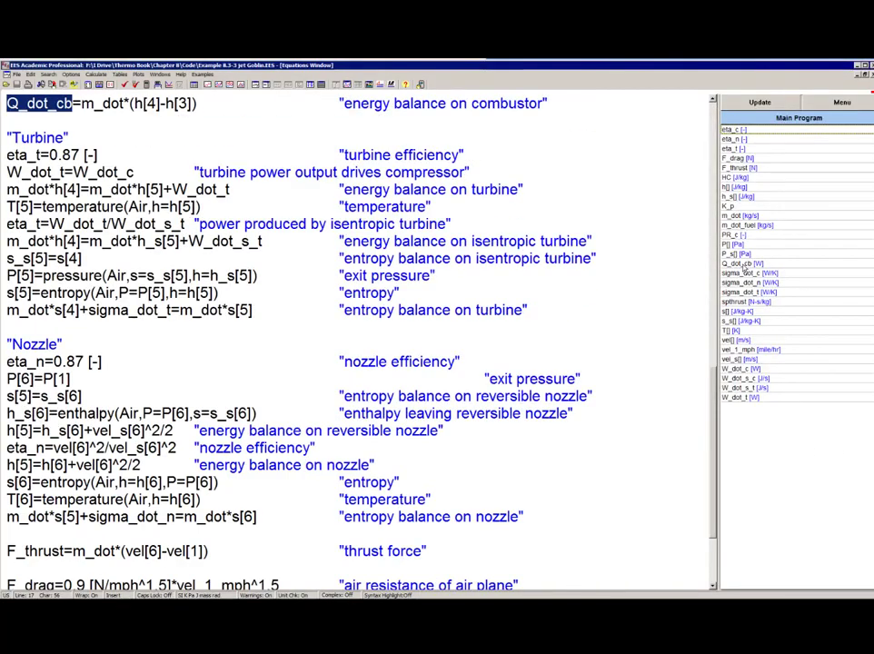
pyautogui.click(744, 264)
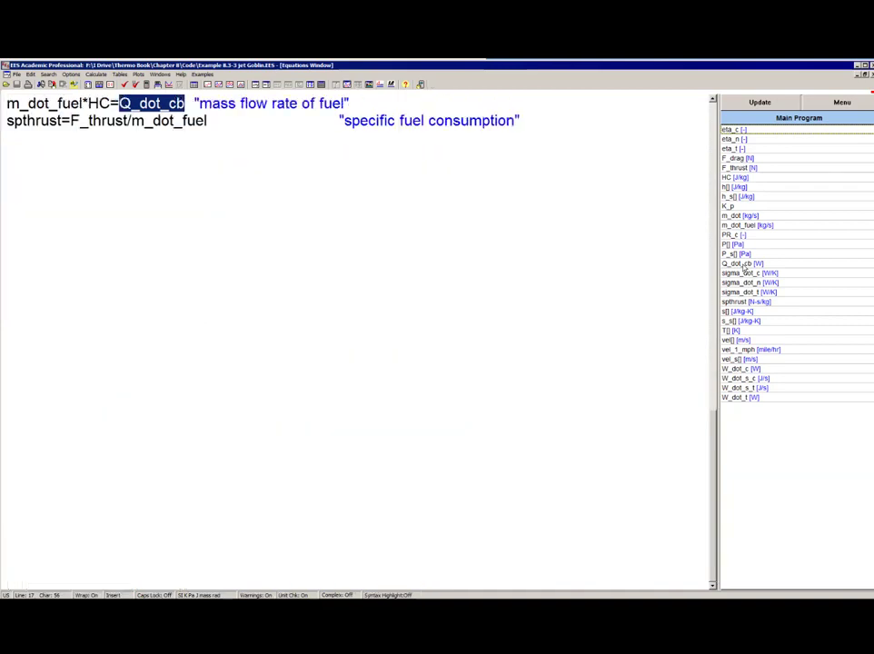
pyautogui.click(738, 397)
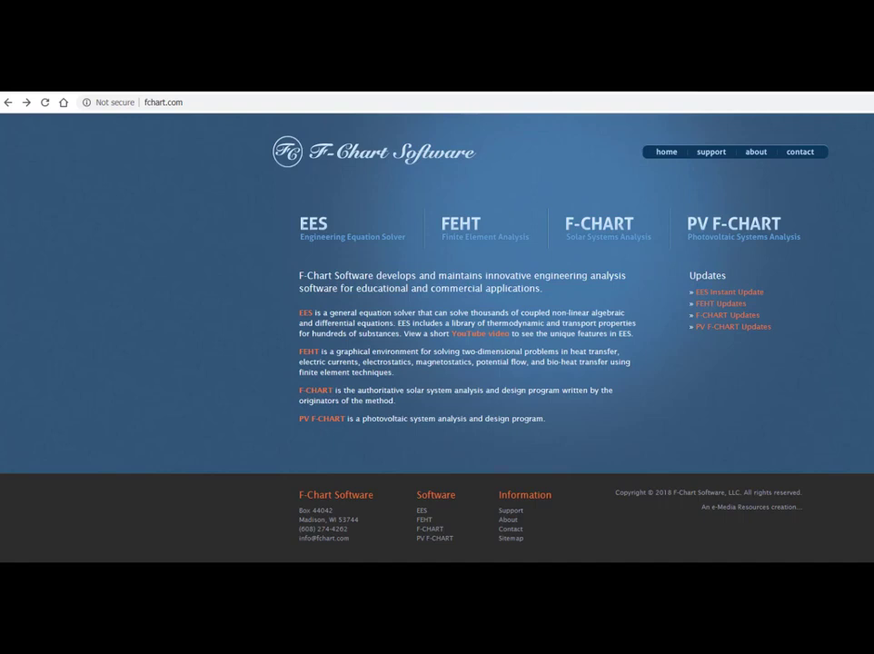
# Step: Go to the EES page at fchart.com/ees/ with its overview and YouTube tutorial list
pyautogui.click(315, 228)
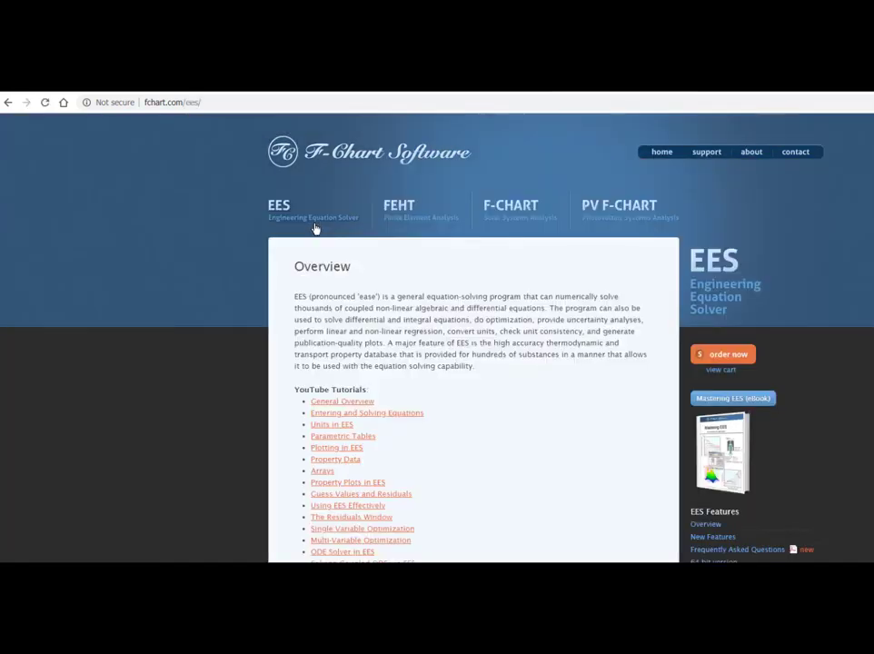